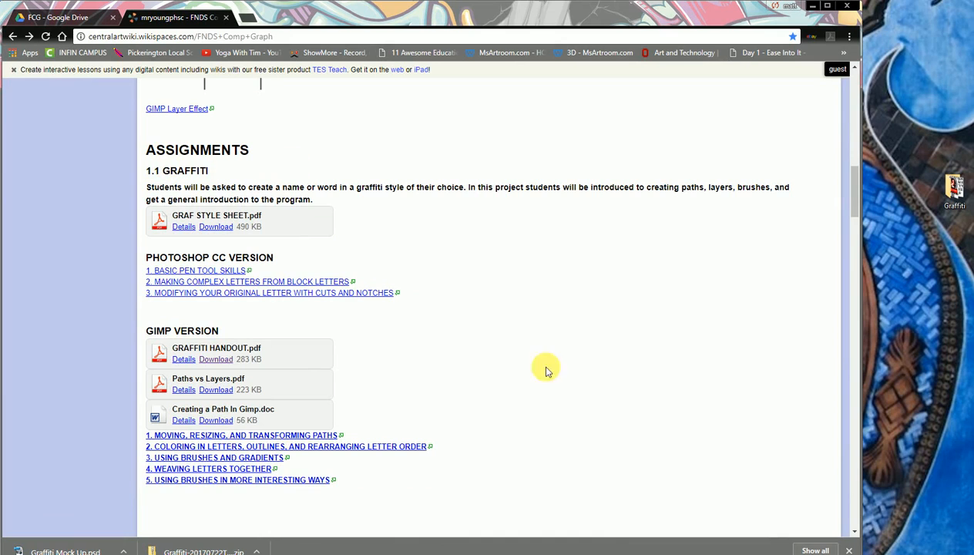
Step: Open GRAFFITI HANDOUT.pdf from the GIMP version materials and review its project requirements and rubric
{"action": "left_click", "coordinate": [222, 360]}
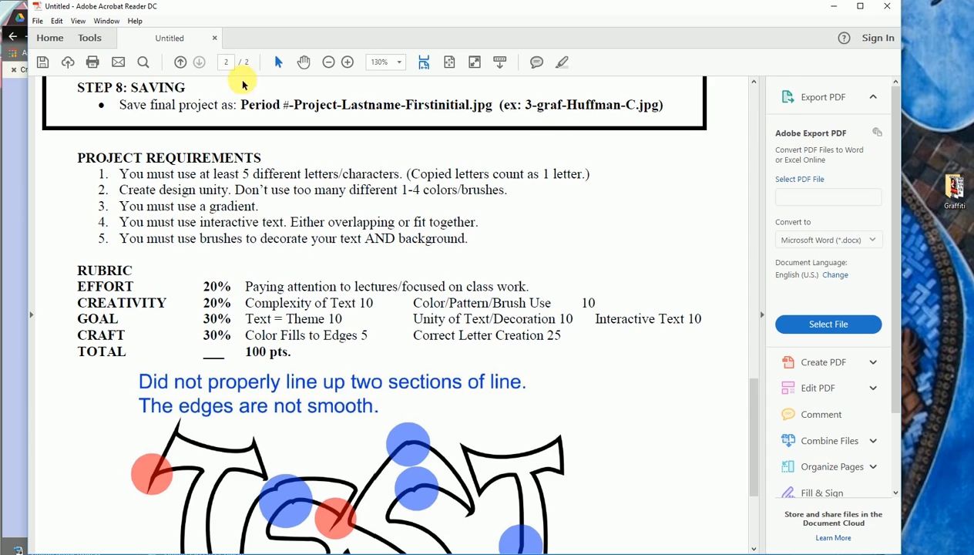
{"action": "left_click", "coordinate": [831, 7]}
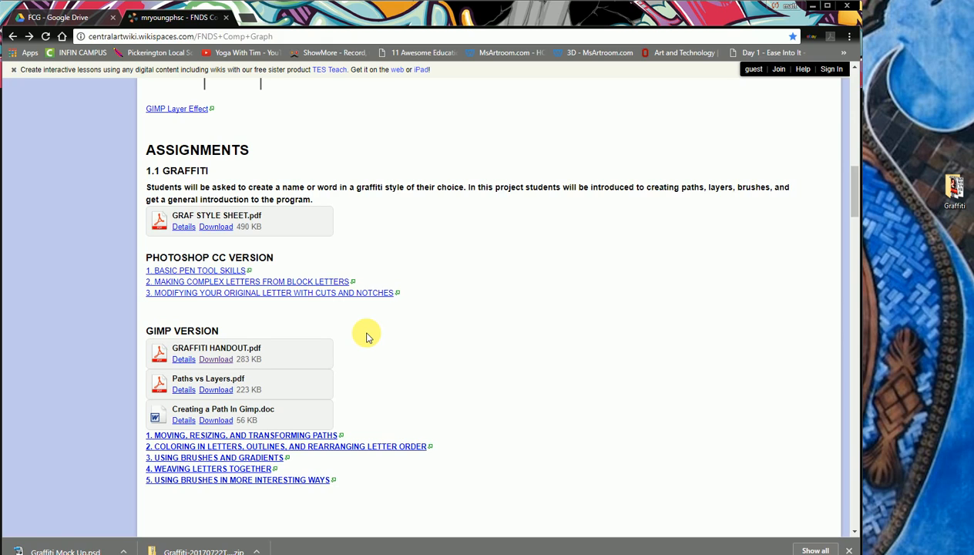
Step: Reposition the Graffiti folder on the desktop and open it to examine the collected lettering and crest reference images
{"action": "left_click_drag", "start_coordinate": [953, 191], "coordinate": [908, 245]}
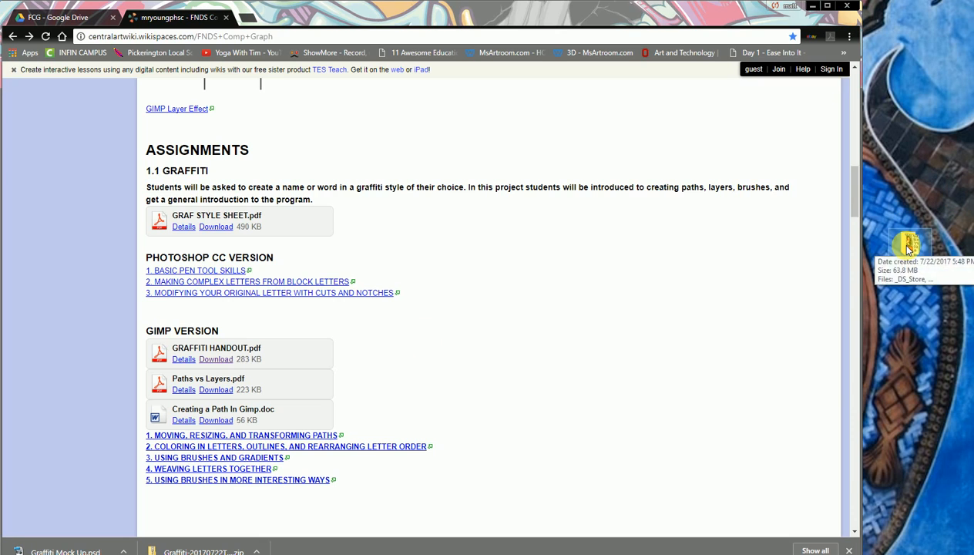
{"action": "double_click", "coordinate": [908, 247]}
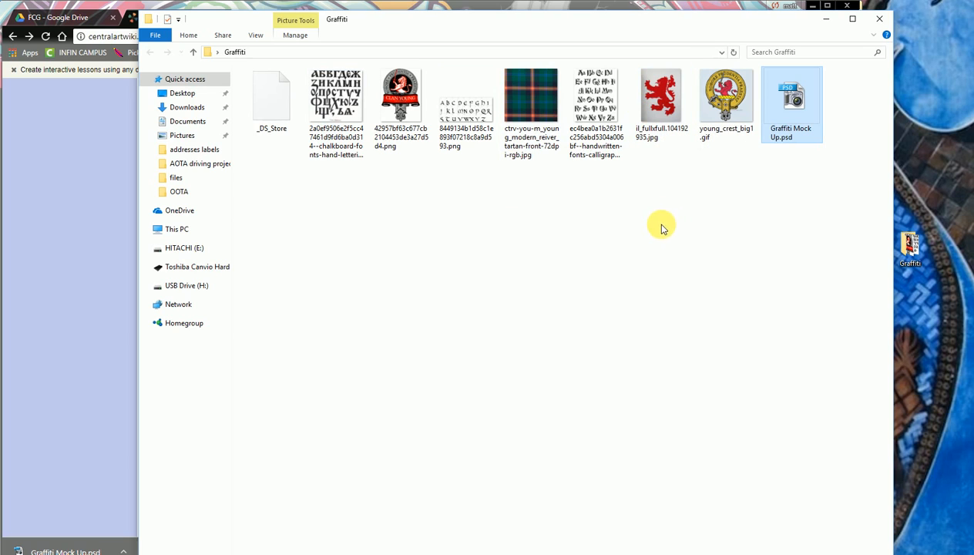
{"action": "left_click", "coordinate": [828, 21]}
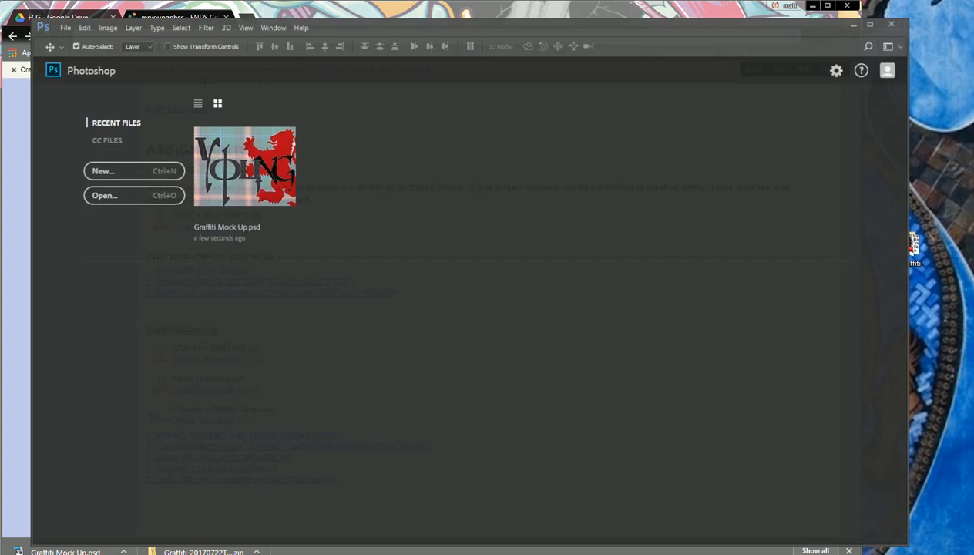
Step: Create a new landscape document from the recent Custom preset, 11 x 8.5 in at 300 ppi with a white background
{"action": "left_click", "coordinate": [65, 24]}
{"action": "left_click", "coordinate": [74, 35]}
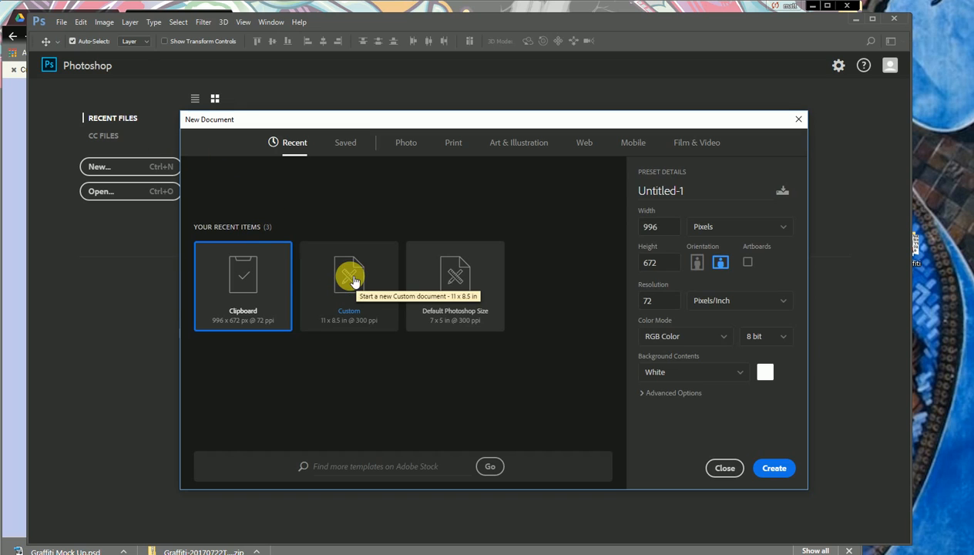
{"action": "left_click", "coordinate": [354, 282]}
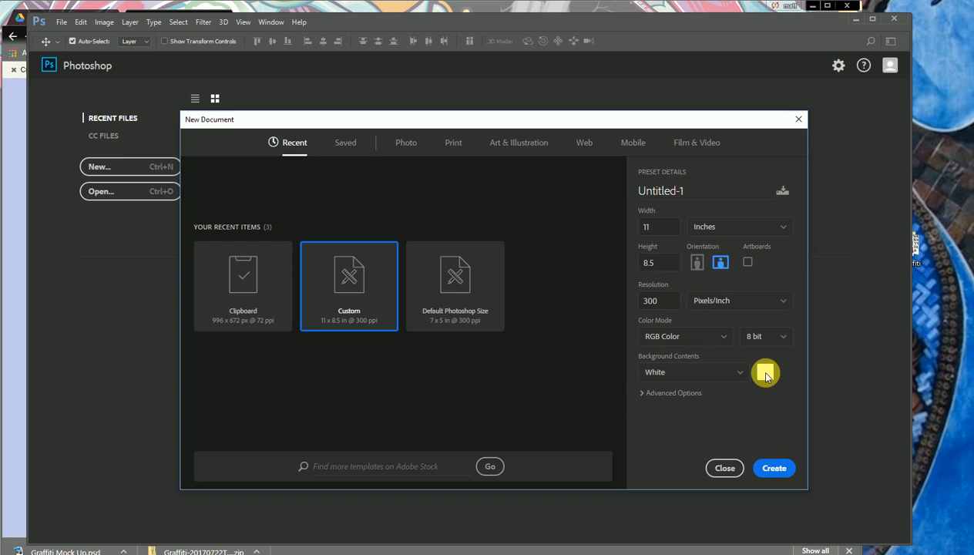
{"action": "left_click", "coordinate": [777, 468]}
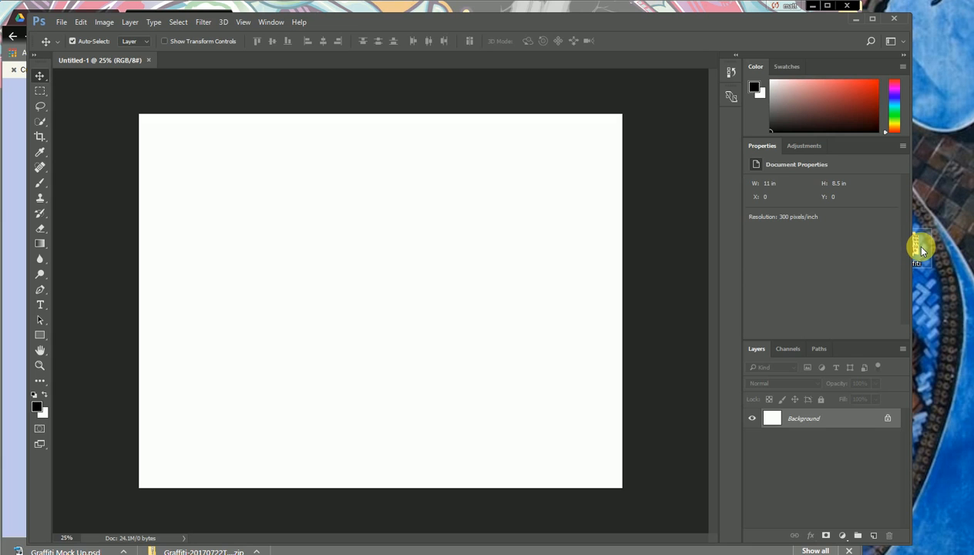
Step: Open the chalkboard-fonts-hand-lettering.jpg alphabet image from the Graffiti folder in Photoshop
{"action": "double_click", "coordinate": [921, 246]}
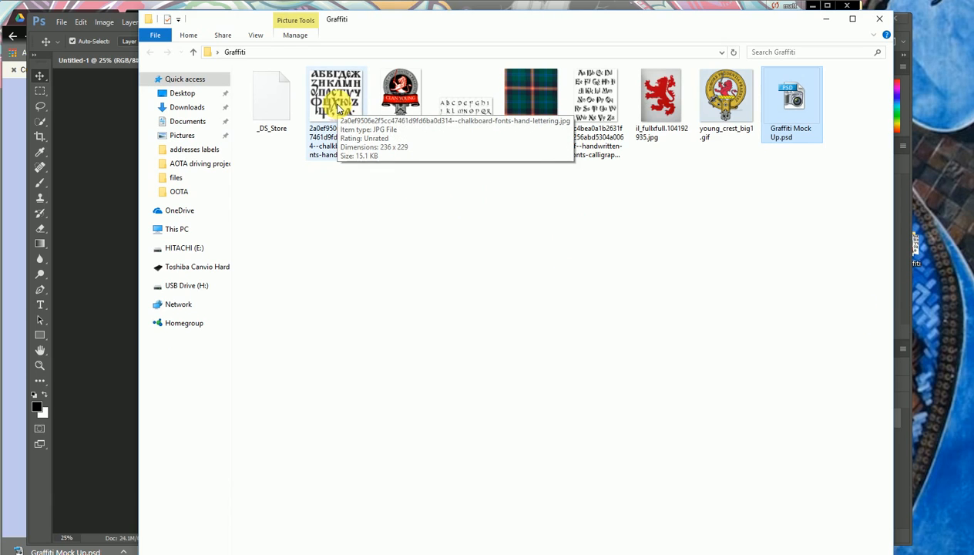
{"action": "left_click_drag", "start_coordinate": [336, 104], "coordinate": [471, 552]}
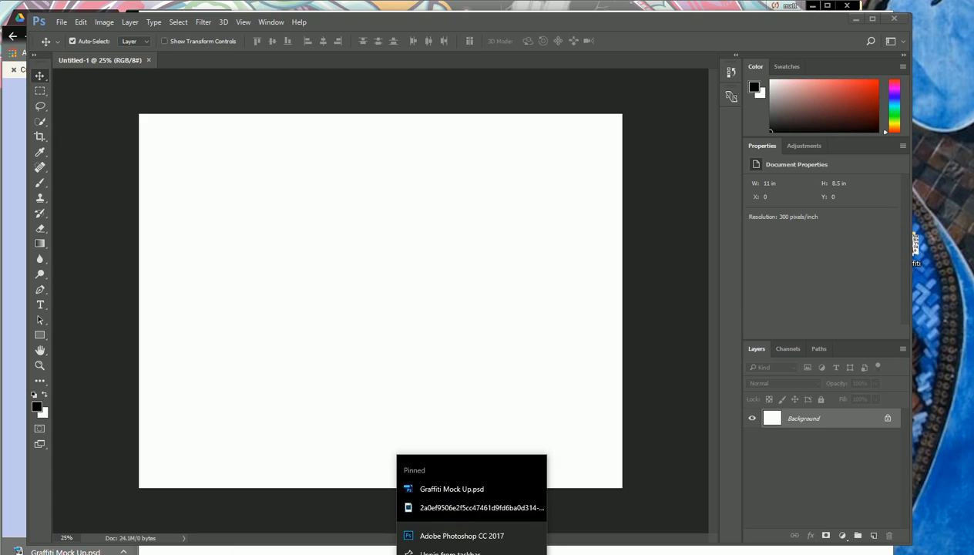
{"action": "left_click", "coordinate": [437, 509]}
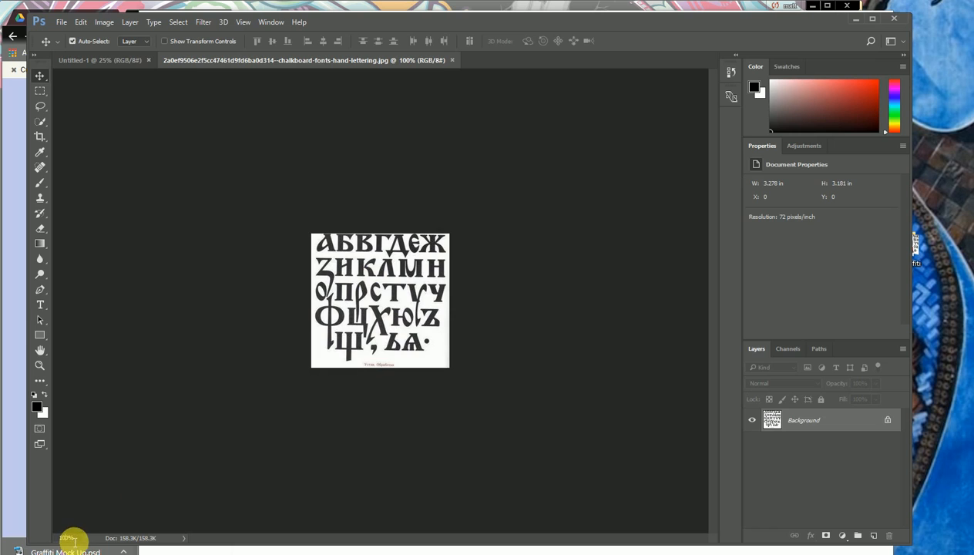
Step: Select the Y-shaped letter in the third row of the alphabet using the Quick Selection tool with a size 4 brush
{"action": "left_click_drag", "start_coordinate": [67, 542], "coordinate": [54, 541]}
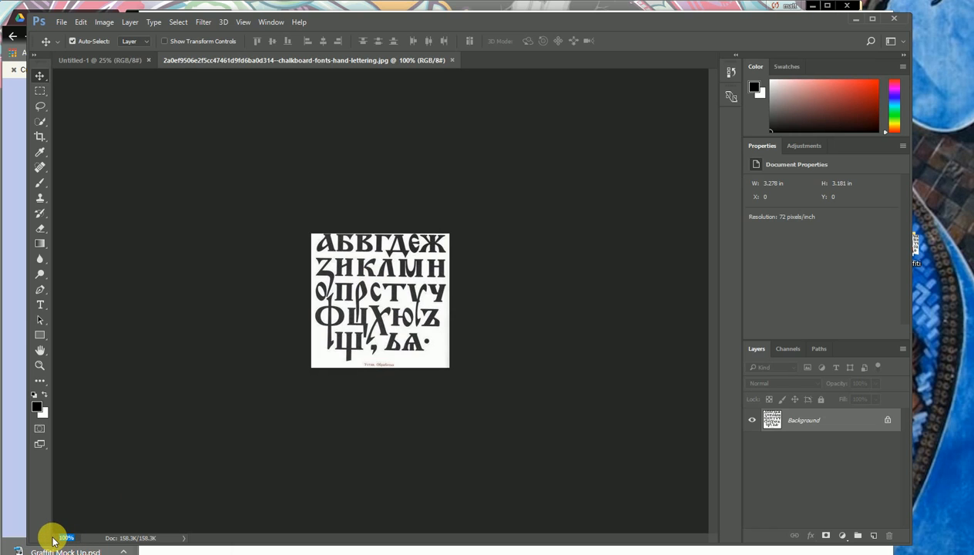
{"action": "type", "text": "150"}
{"action": "key", "text": "Return"}
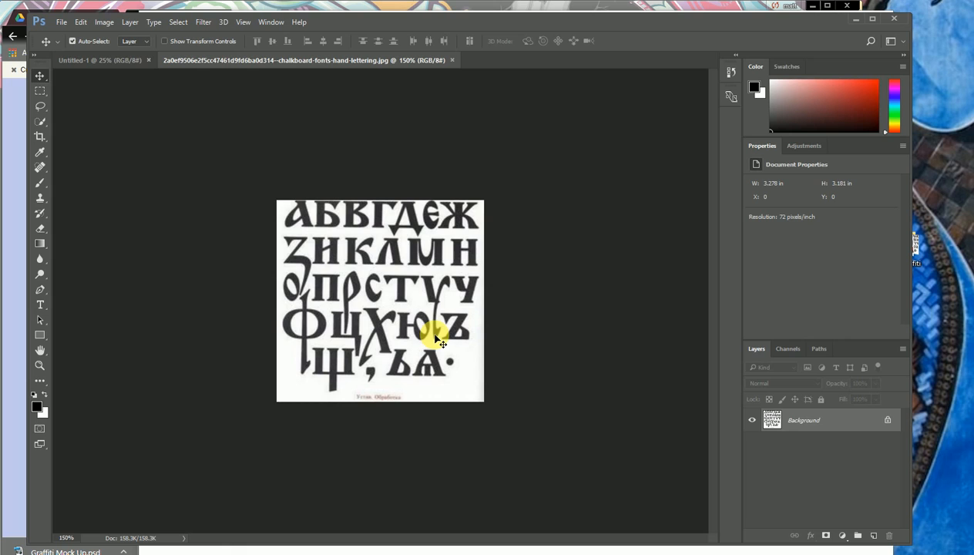
{"action": "left_click", "coordinate": [40, 122]}
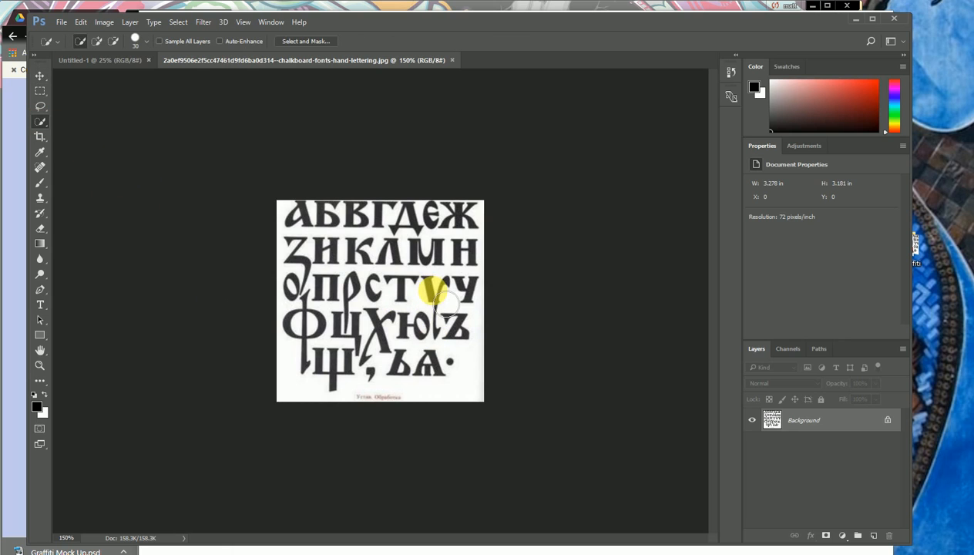
{"action": "key", "text": "bracketleft"}
{"action": "key", "text": "bracketleft"}
{"action": "key", "text": "bracketleft"}
{"action": "key", "text": "bracketleft"}
{"action": "mouse_move", "coordinate": [434, 291]}
{"action": "left_mouse_down"}
{"action": "mouse_move", "coordinate": [428, 279]}
{"action": "mouse_move", "coordinate": [448, 327]}
{"action": "mouse_move", "coordinate": [446, 318]}
{"action": "left_mouse_up"}
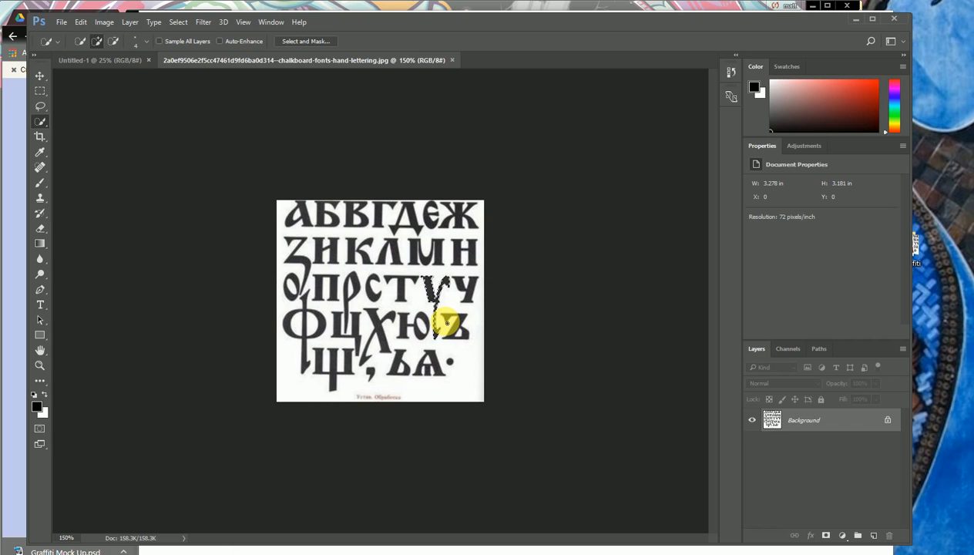
Step: Copy the selected Y-shaped letter and paste it into the blank Untitled-1 document
{"action": "left_click", "coordinate": [80, 22]}
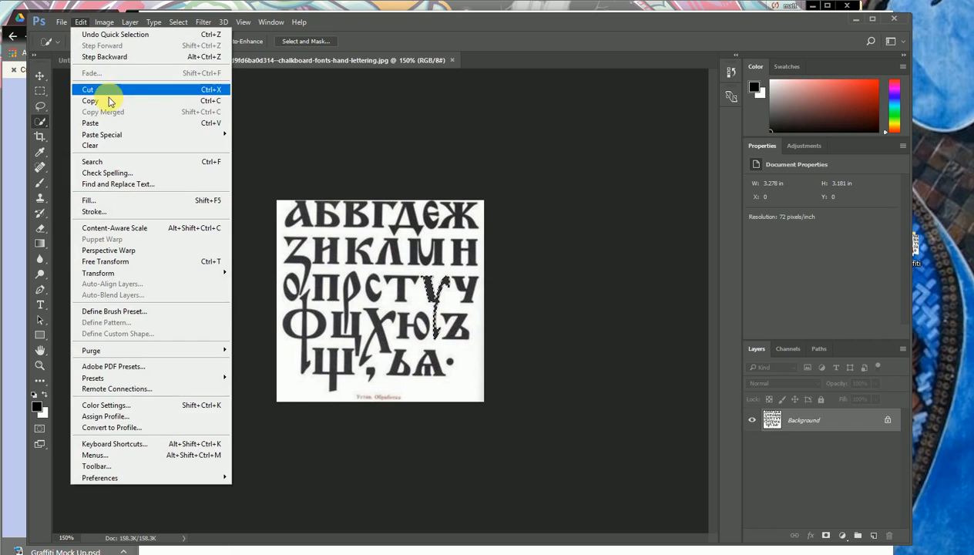
{"action": "left_click", "coordinate": [107, 101]}
{"action": "left_click", "coordinate": [108, 60]}
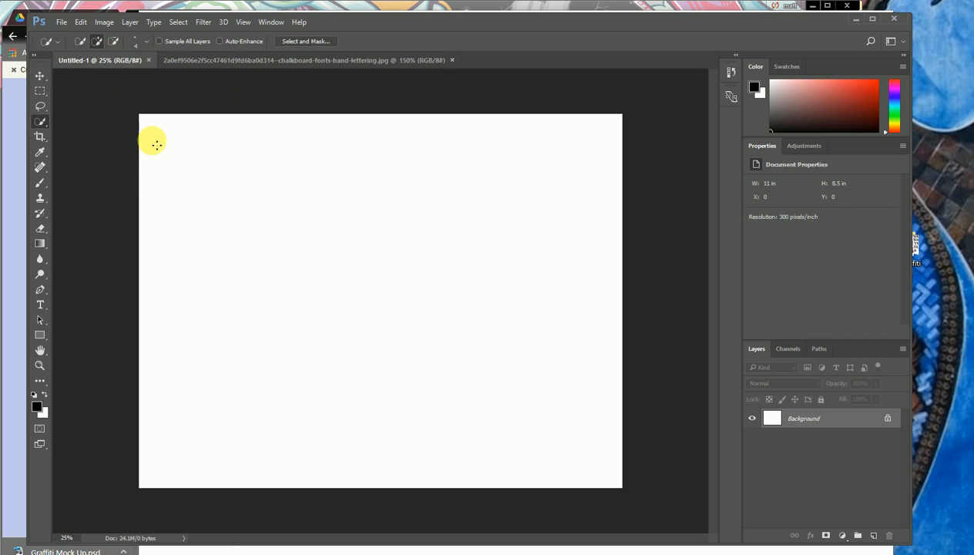
{"action": "right_click", "coordinate": [252, 237]}
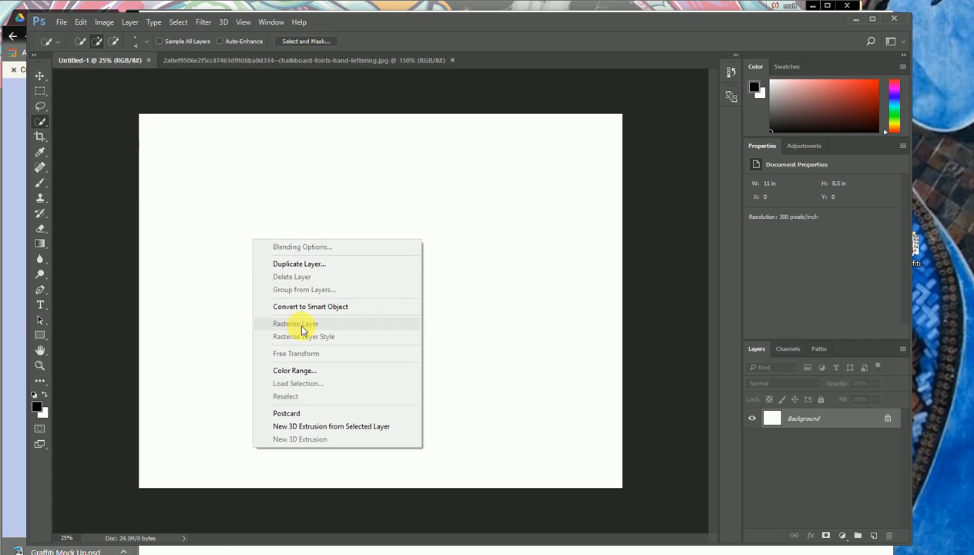
{"action": "left_click", "coordinate": [76, 22]}
{"action": "left_click", "coordinate": [78, 22]}
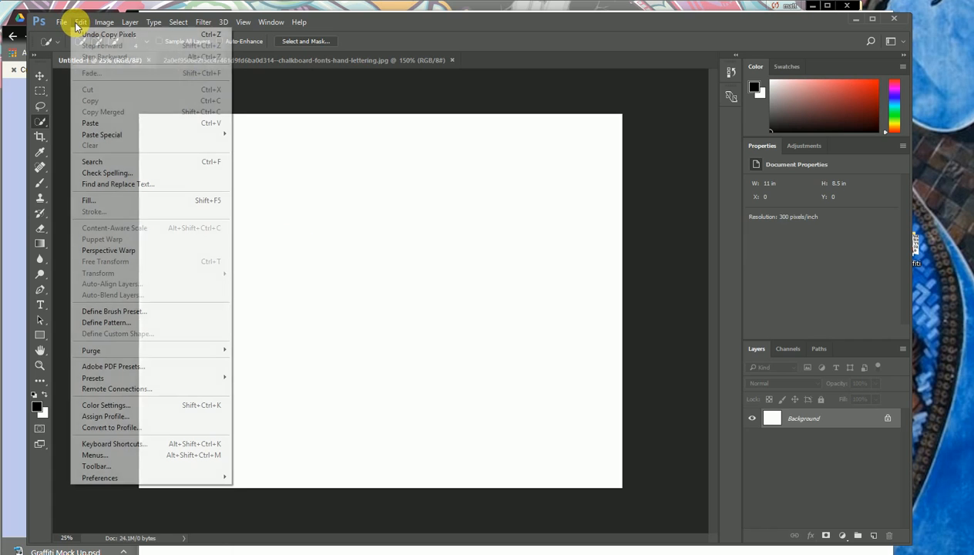
{"action": "left_click", "coordinate": [99, 126]}
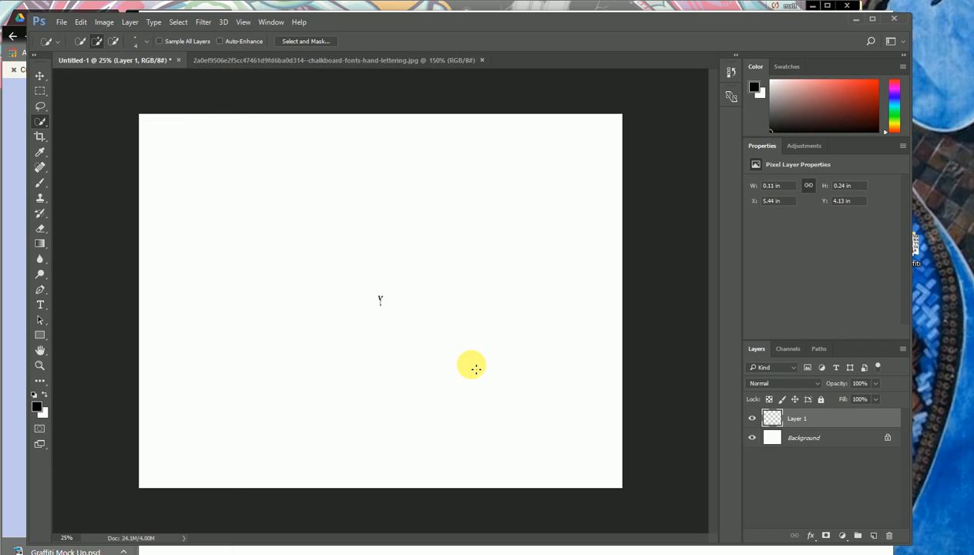
Step: Enlarge the pasted Y to about 2.37 x 5.17 in and place it in the left part of the page
{"action": "left_click", "coordinate": [40, 76]}
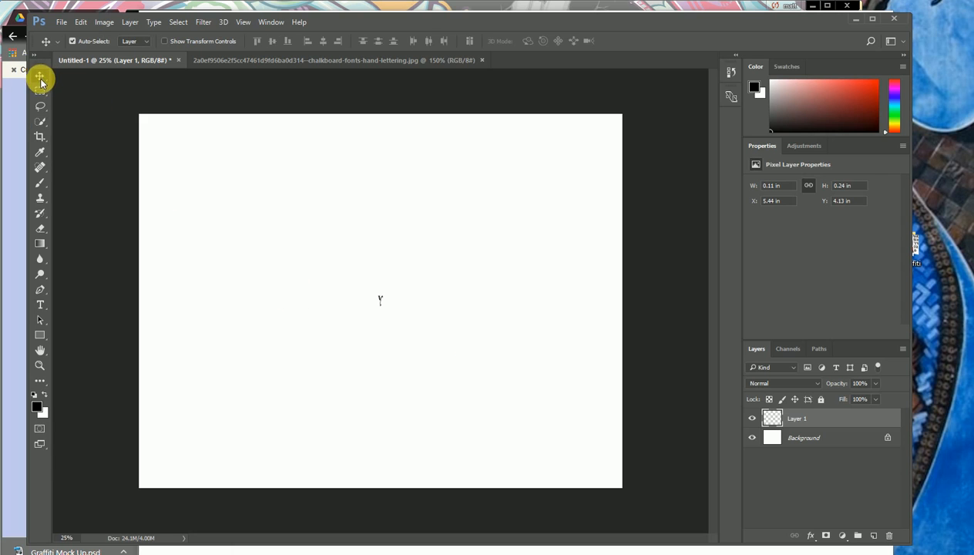
{"action": "left_click", "coordinate": [381, 307]}
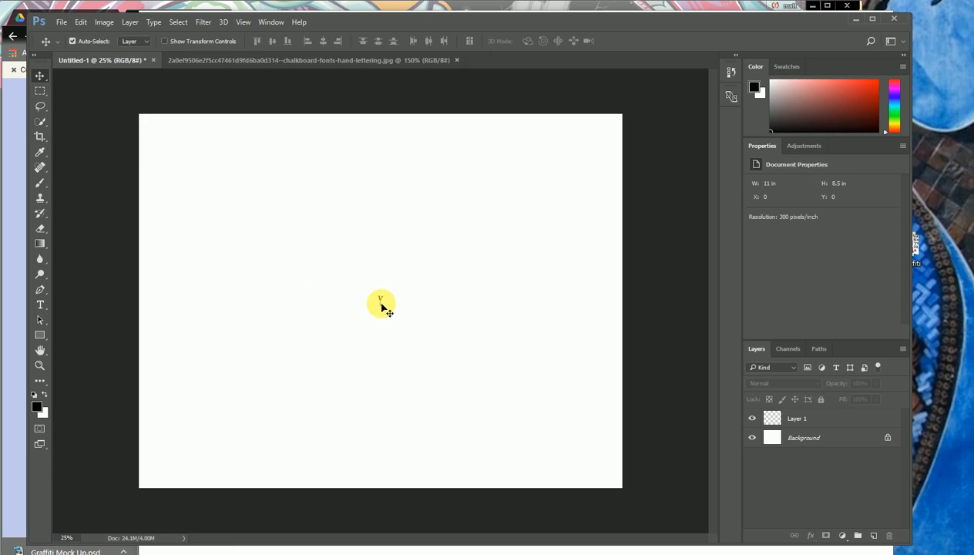
{"action": "left_click_drag", "start_coordinate": [381, 307], "coordinate": [353, 277]}
{"action": "left_click", "coordinate": [164, 41]}
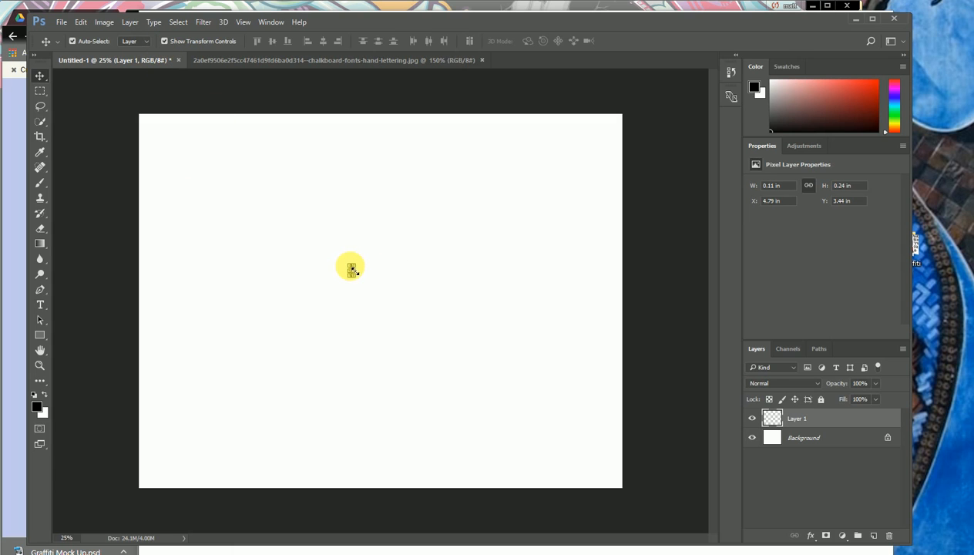
{"action": "left_click_drag", "start_coordinate": [351, 268], "coordinate": [279, 112]}
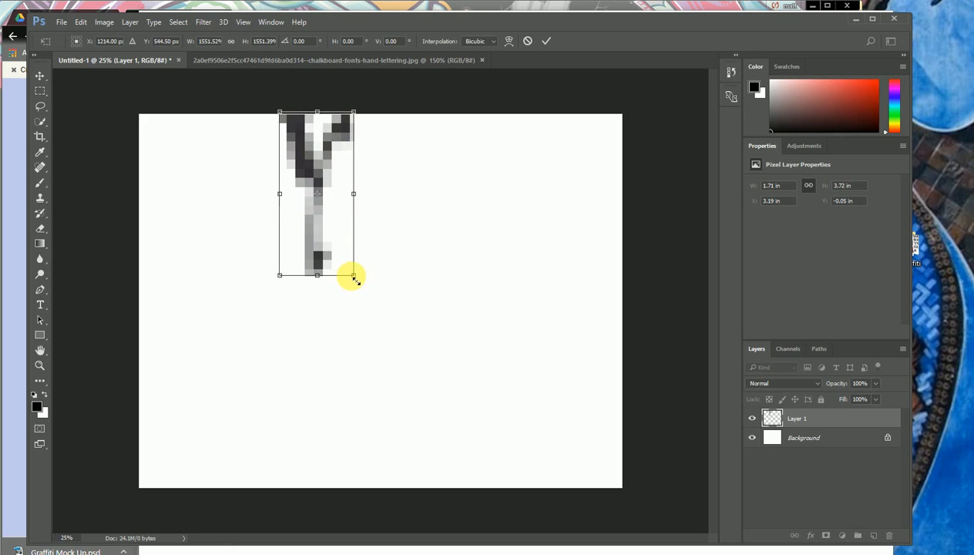
{"action": "left_click_drag", "start_coordinate": [355, 281], "coordinate": [273, 347]}
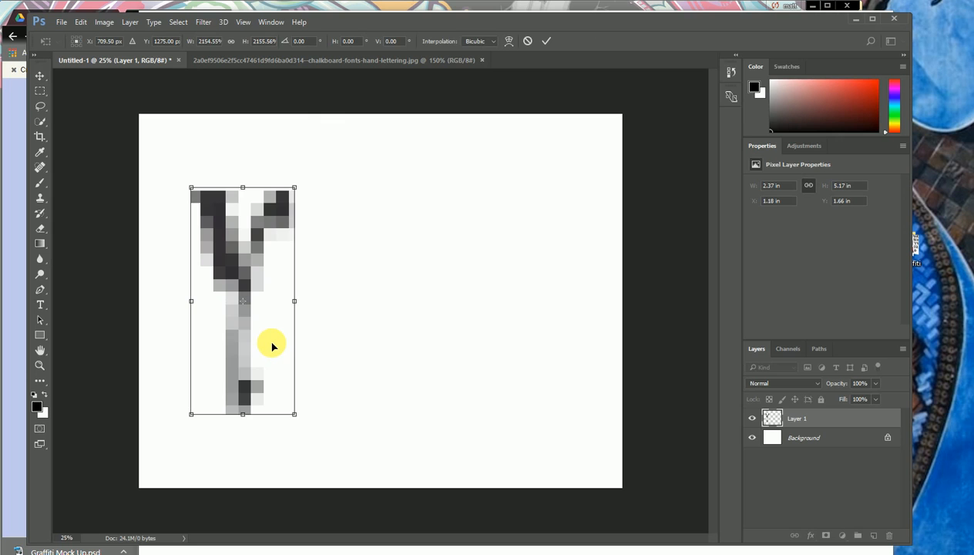
{"action": "key", "text": "Return"}
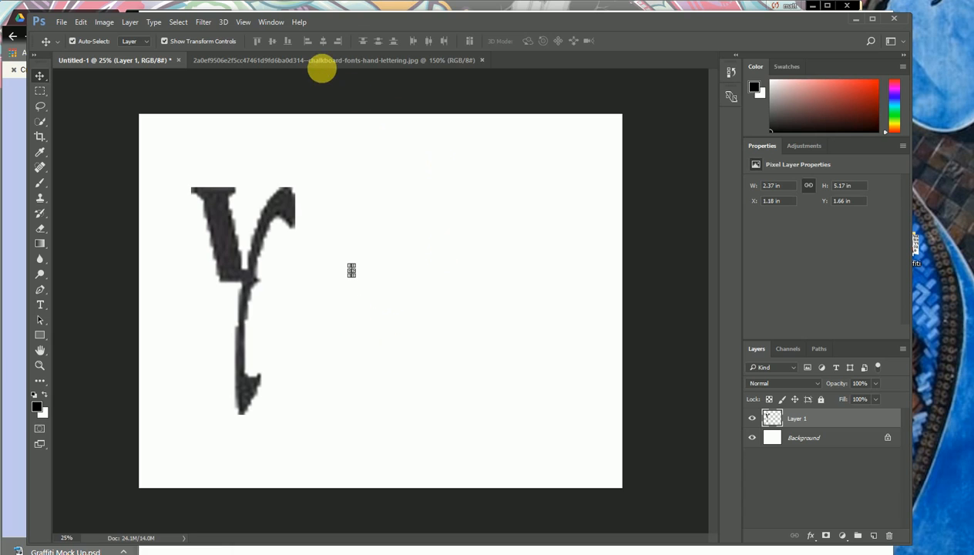
Step: Deselect the Y in the alphabet image, then quick-select the Ф in the fourth row and copy it into Untitled-1
{"action": "left_click", "coordinate": [314, 62]}
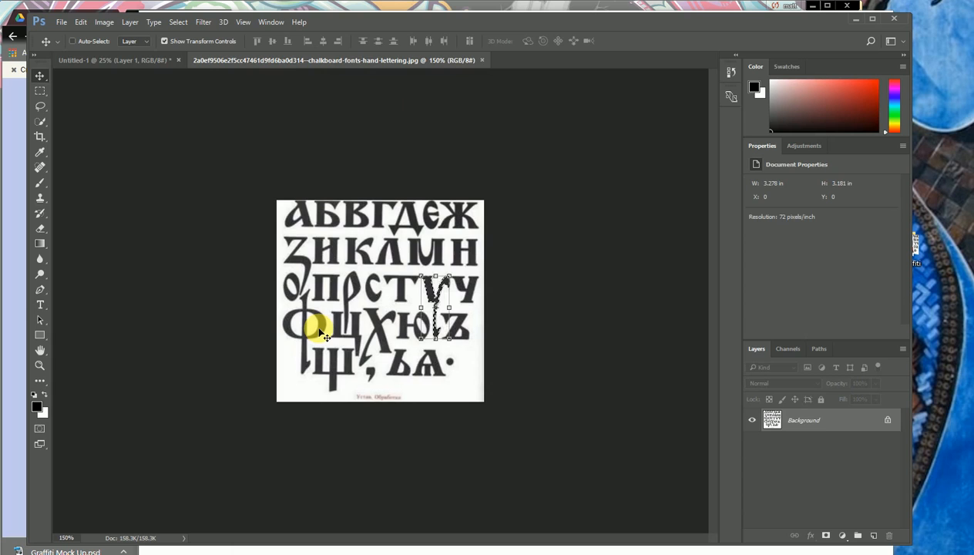
{"action": "key", "text": "ctrl+d"}
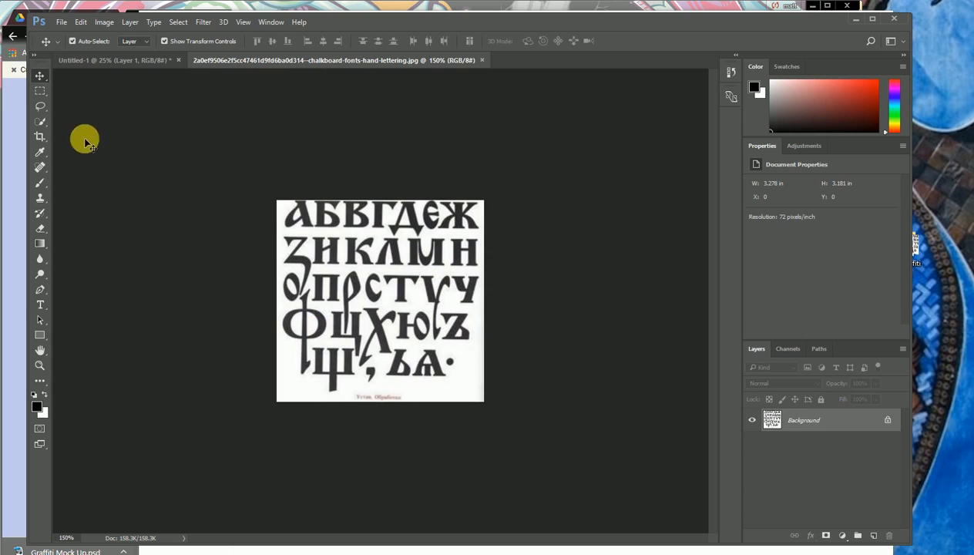
{"action": "left_click", "coordinate": [43, 123]}
{"action": "left_click", "coordinate": [313, 322]}
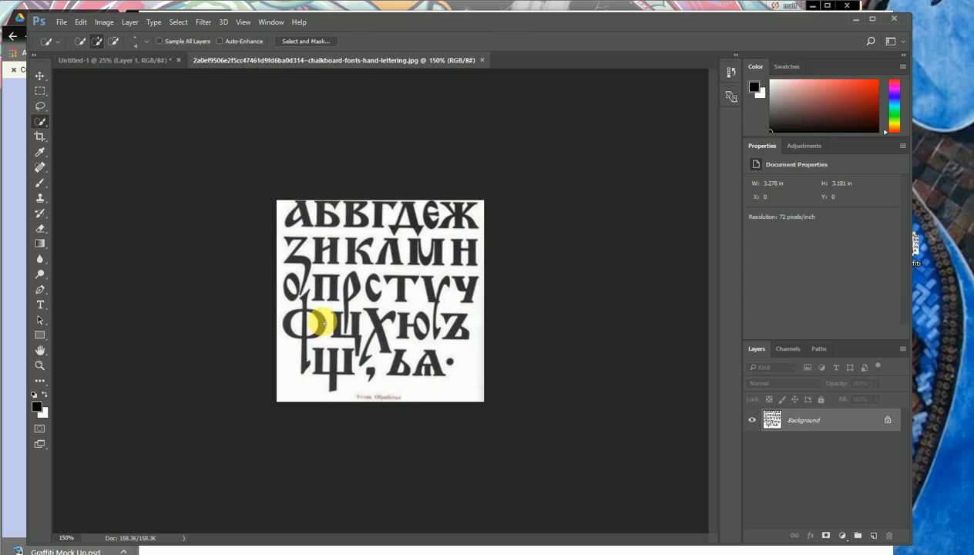
{"action": "mouse_move", "coordinate": [303, 351]}
{"action": "left_mouse_down"}
{"action": "mouse_move", "coordinate": [286, 330]}
{"action": "mouse_move", "coordinate": [302, 305]}
{"action": "mouse_move", "coordinate": [334, 356]}
{"action": "mouse_move", "coordinate": [302, 340]}
{"action": "mouse_move", "coordinate": [315, 335]}
{"action": "mouse_move", "coordinate": [219, 156]}
{"action": "mouse_move", "coordinate": [148, 55]}
{"action": "mouse_move", "coordinate": [137, 56]}
{"action": "mouse_move", "coordinate": [246, 246]}
{"action": "left_mouse_up"}
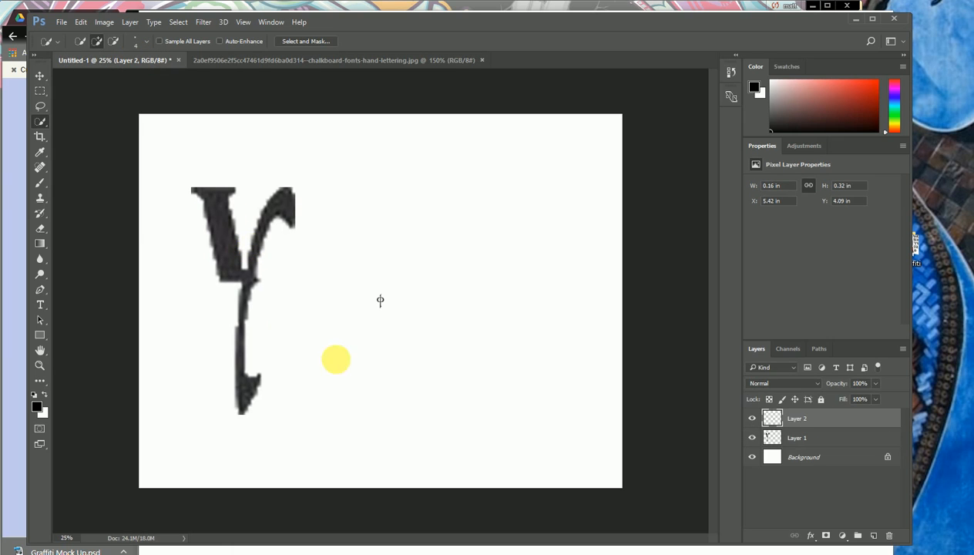
Step: Enlarge the pasted Ф to about 2.61 x 5.11 in, placed just right of the Y
{"action": "left_click", "coordinate": [40, 77]}
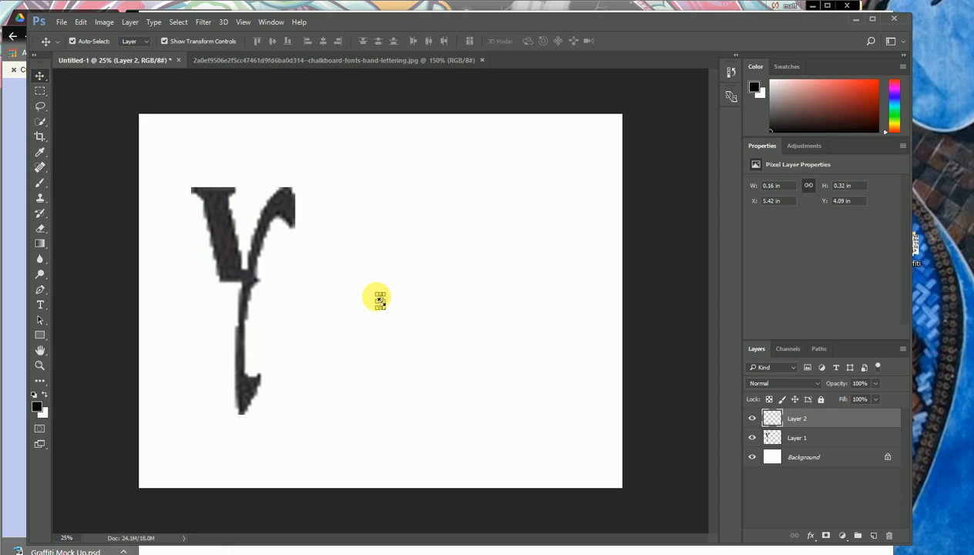
{"action": "key", "text": "ctrl+t"}
{"action": "left_click_drag", "start_coordinate": [378, 293], "coordinate": [284, 196]}
{"action": "left_click_drag", "start_coordinate": [387, 315], "coordinate": [425, 388]}
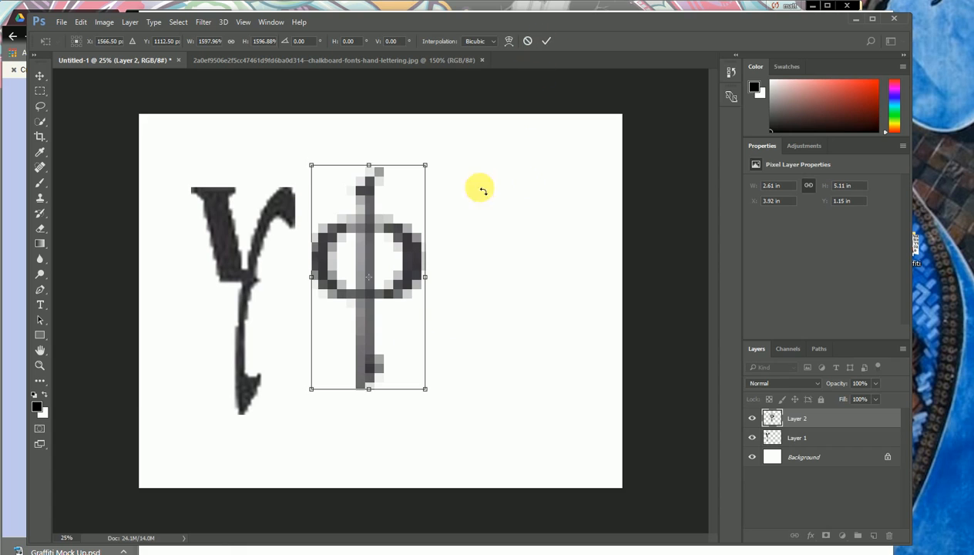
{"action": "key", "text": "Return"}
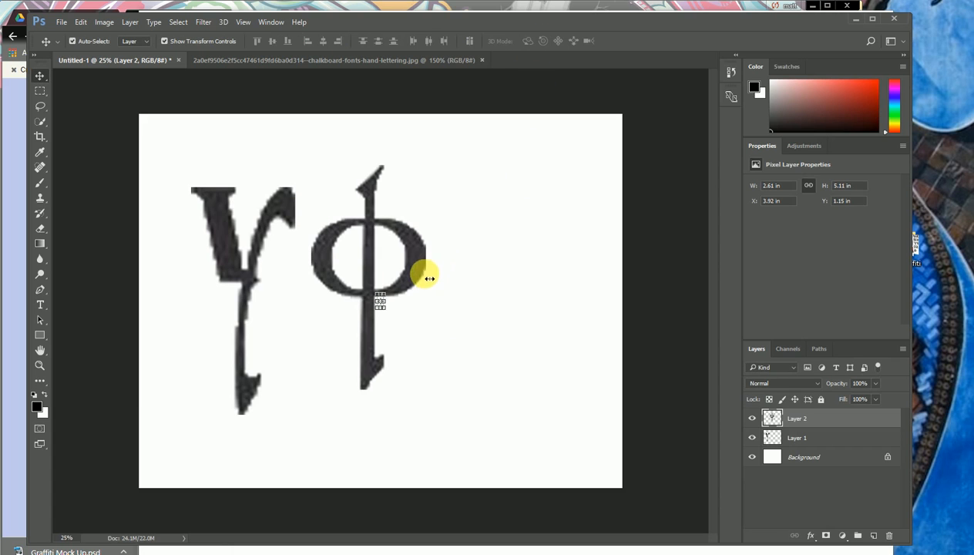
Step: Move the enlarged Ф down and left so it tucks closely under the Y's right arm
{"action": "left_click_drag", "start_coordinate": [404, 270], "coordinate": [380, 284]}
{"action": "key", "text": "ctrl+t"}
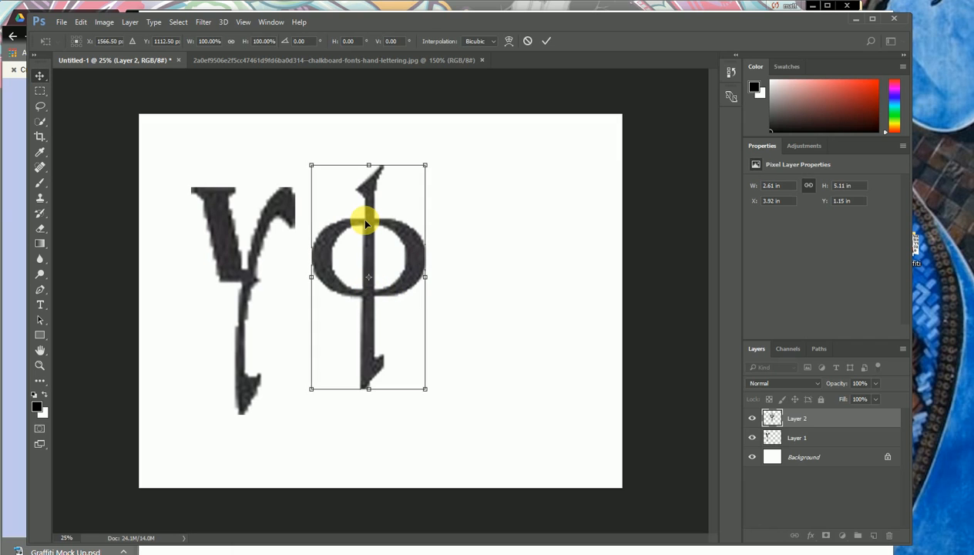
{"action": "key", "text": "Return"}
{"action": "left_click_drag", "start_coordinate": [363, 224], "coordinate": [313, 267]}
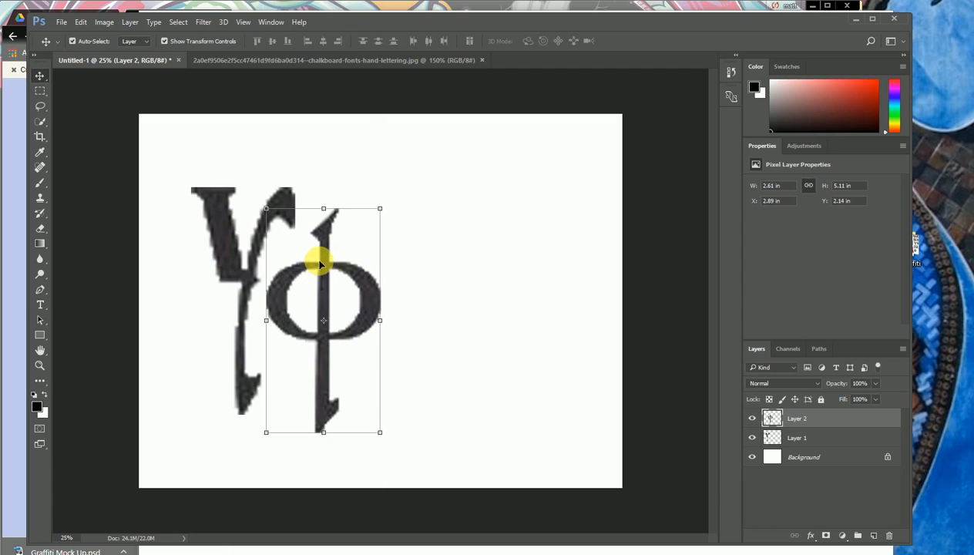
Step: Return to the Graffiti folder and open Graffiti Mock Up.psd
{"action": "left_click", "coordinate": [463, 554]}
{"action": "left_click", "coordinate": [524, 553]}
{"action": "left_click", "coordinate": [532, 554]}
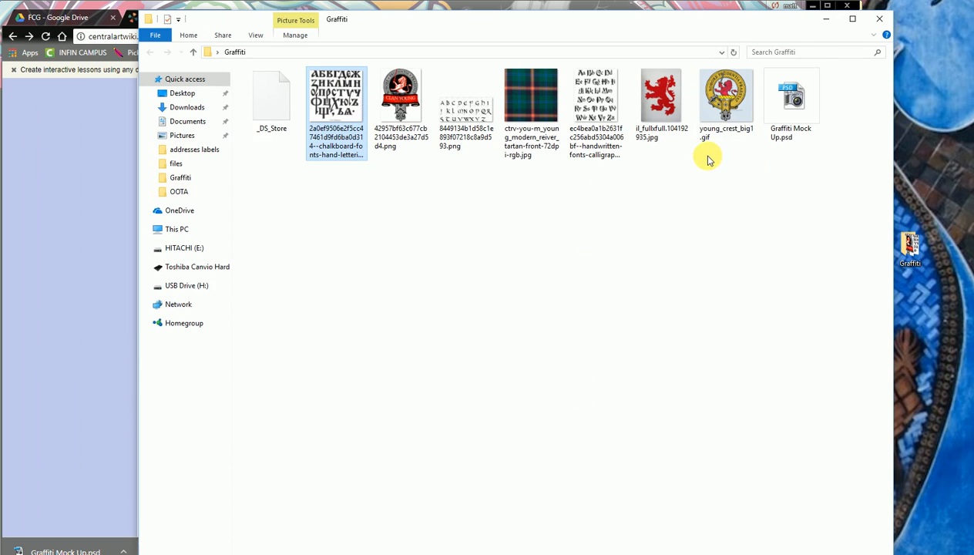
{"action": "left_click", "coordinate": [804, 106]}
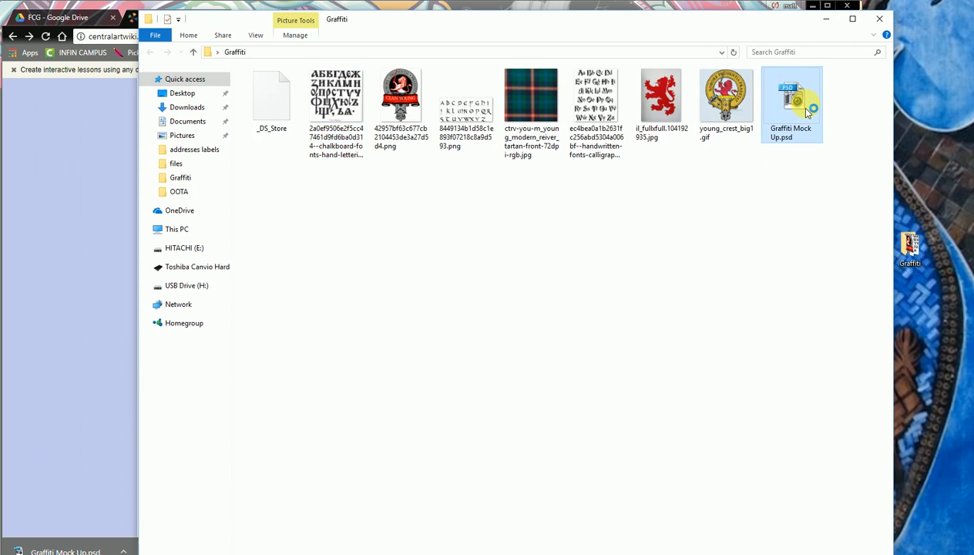